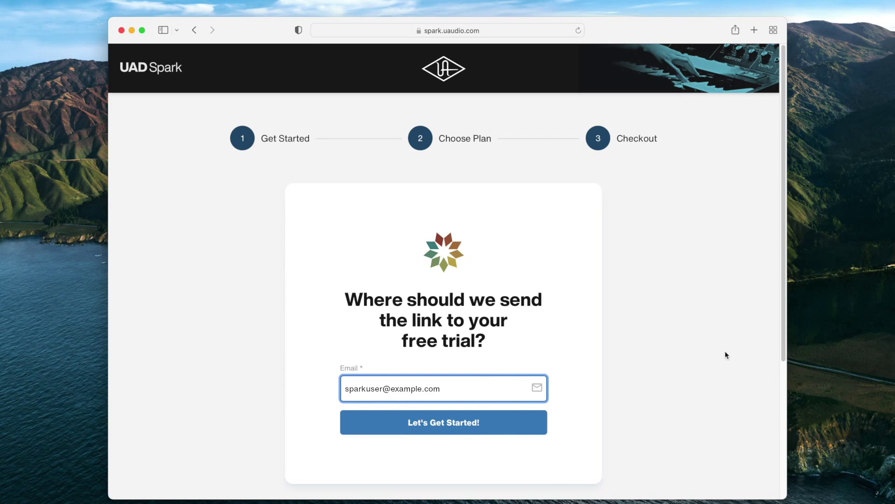
Step: Submit the entered e-mail address to start the UAD Spark free trial
left_click(533, 428)
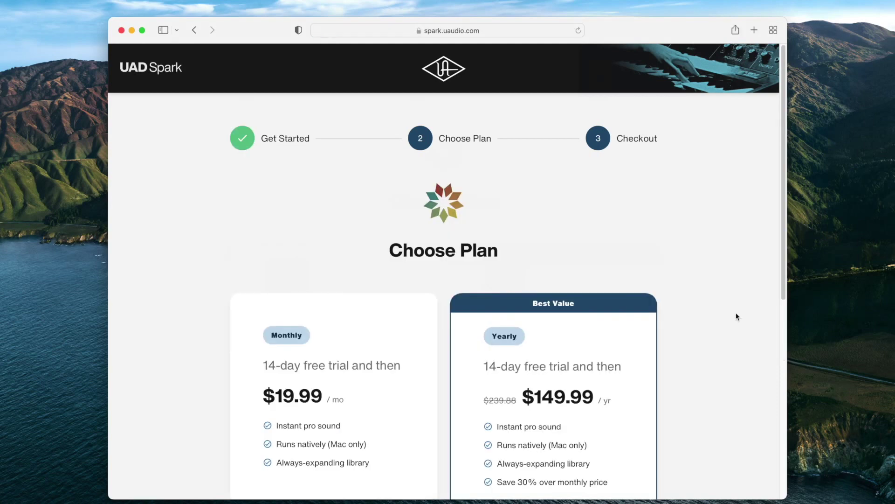
Step: Choose the Monthly plan and create the account with first name, last name and a confirmed password
scroll(737, 316, "down", 3)
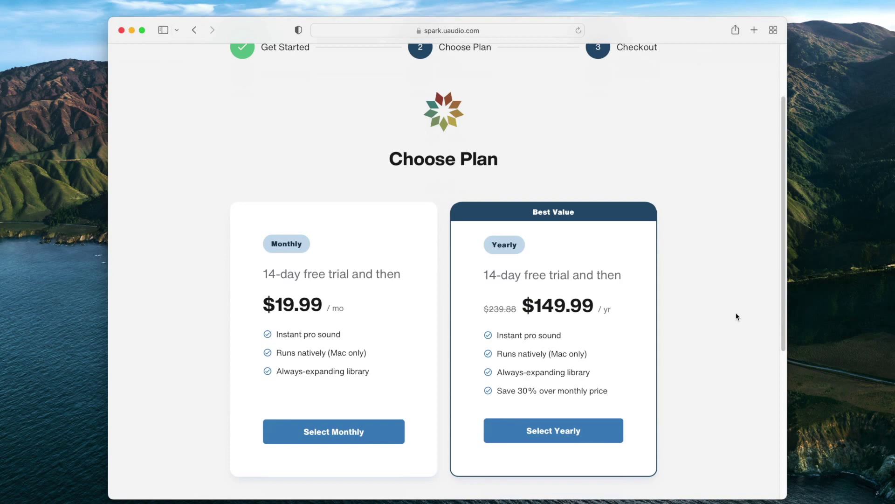
left_click(399, 430)
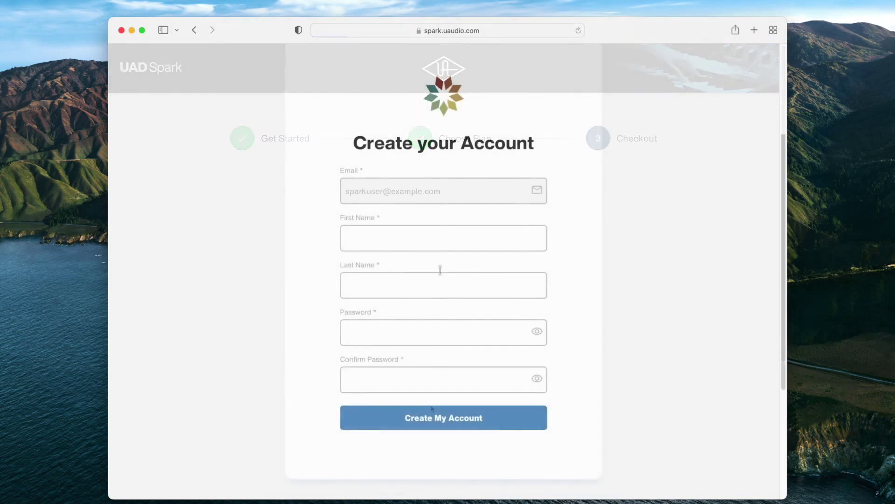
left_click(433, 237)
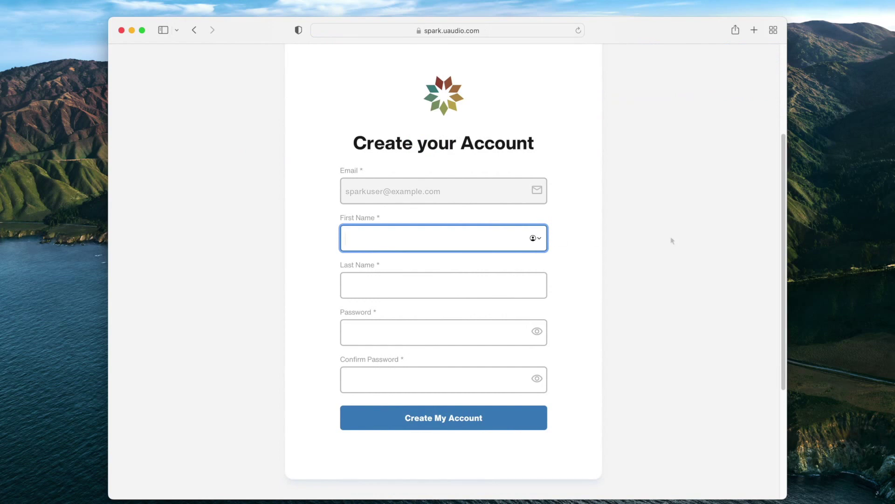
type("Spark")
key("Tab")
type("User")
key("Tab")
type("password")
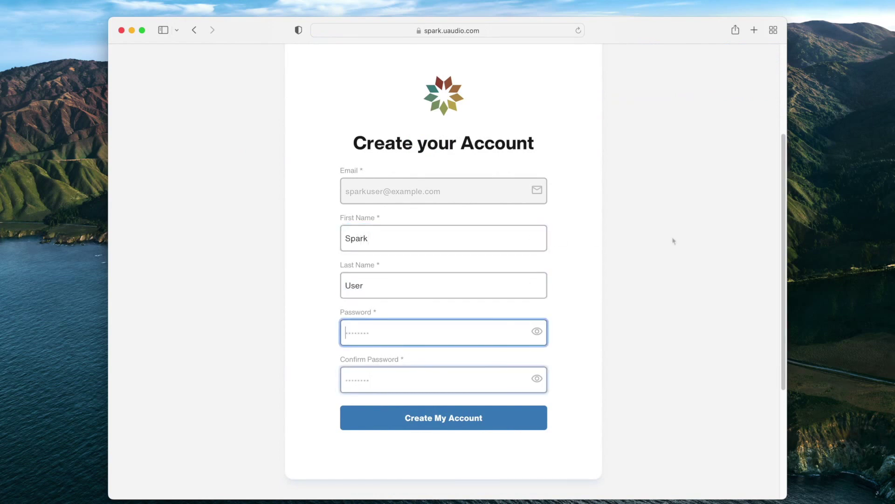
key("Tab")
type("password")
left_click(544, 416)
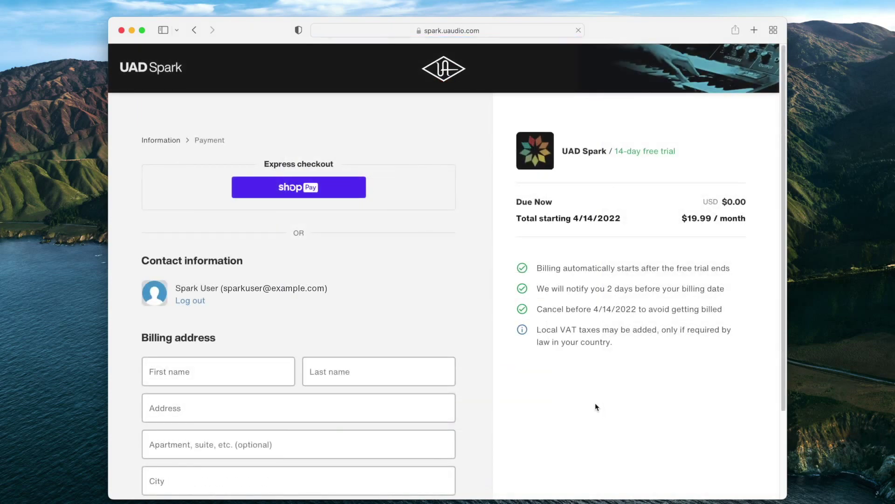
Step: Enter the billing first and last name and the street address, accepting the first suggested address
scroll(595, 402, "down", 3)
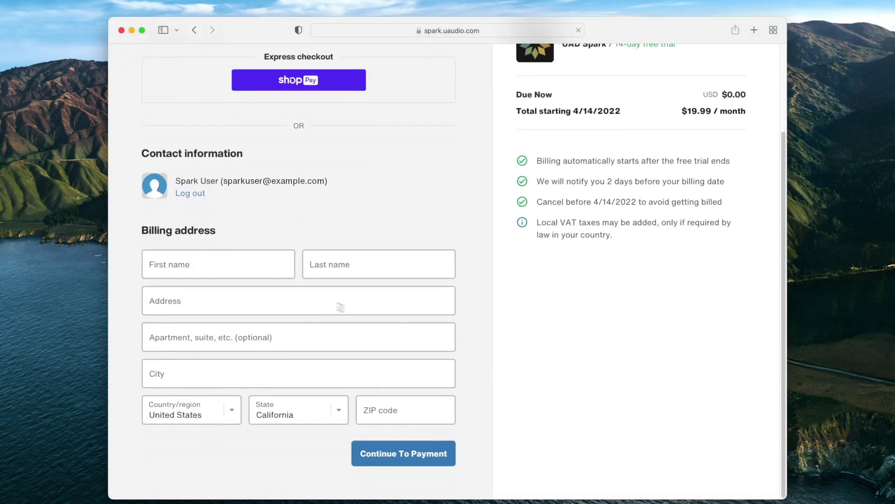
left_click(254, 262)
type("Spark")
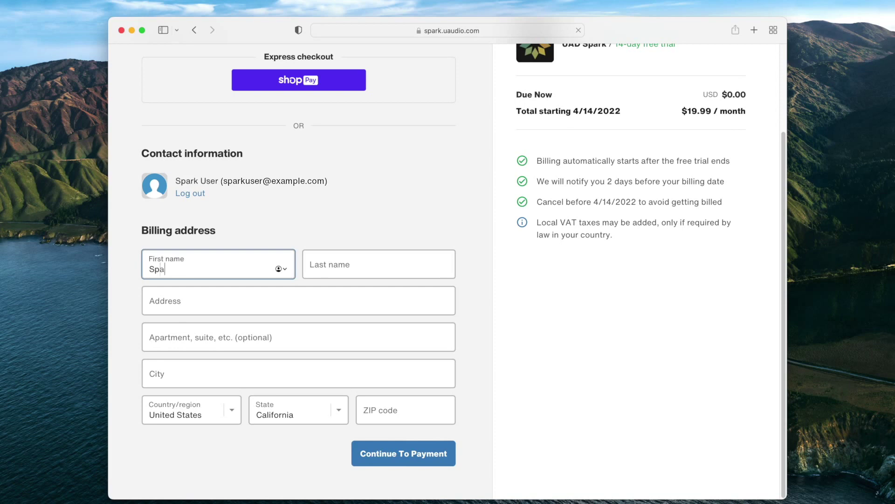
key("Tab")
type("User")
left_click(150, 301)
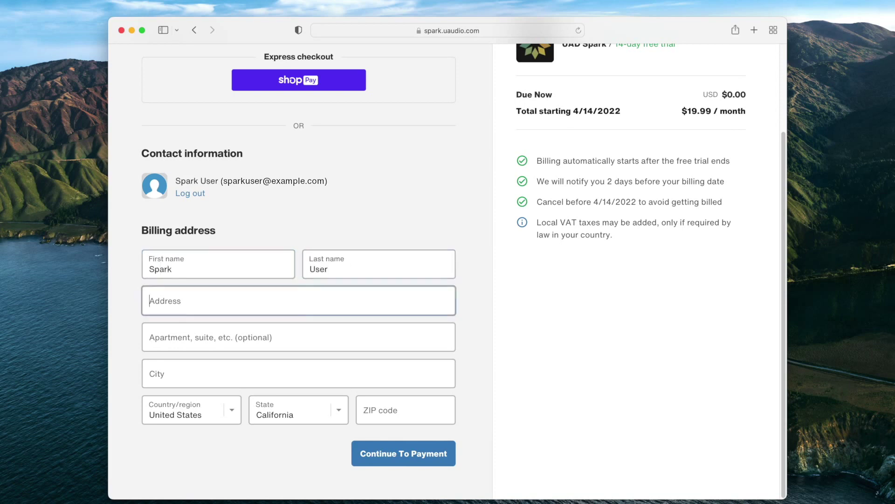
type("4585 Scotts")
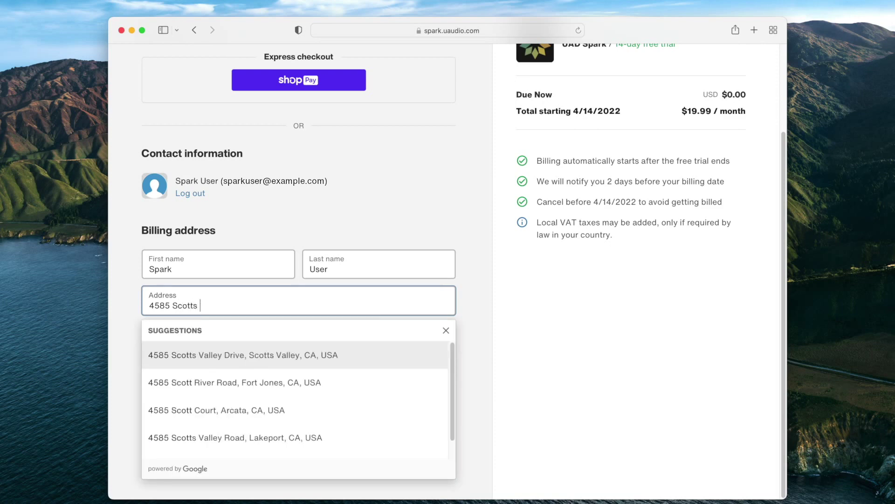
left_click(383, 362)
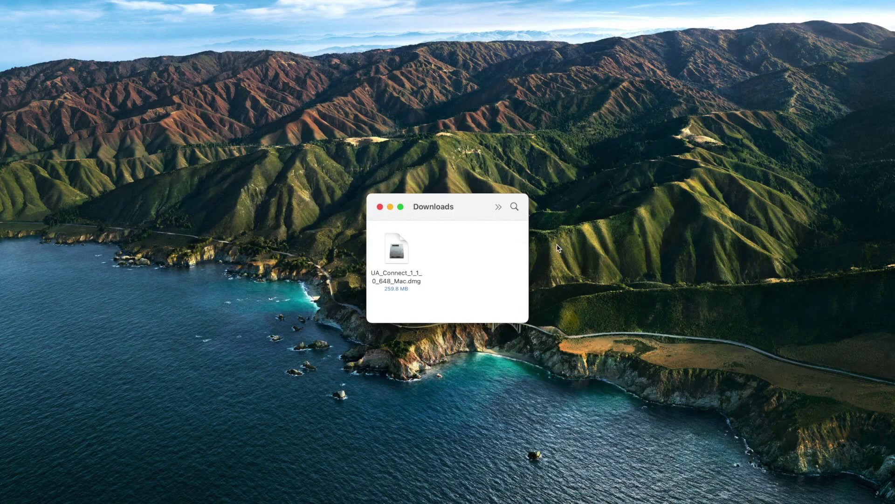
Step: Open the UA_Connect disk image, accept the licence, copy UA Connect.app to Applications and authorise its helper with the Mac password
left_click(402, 252)
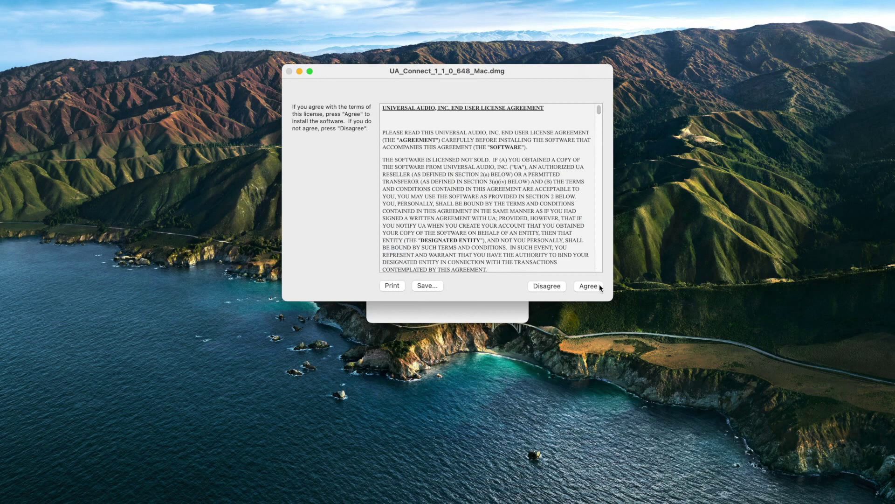
left_click(588, 285)
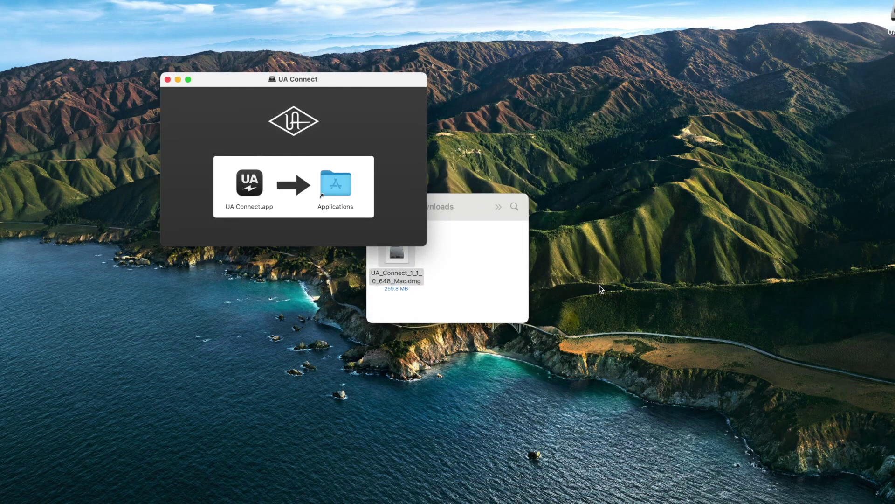
left_click_drag(250, 185, 337, 187)
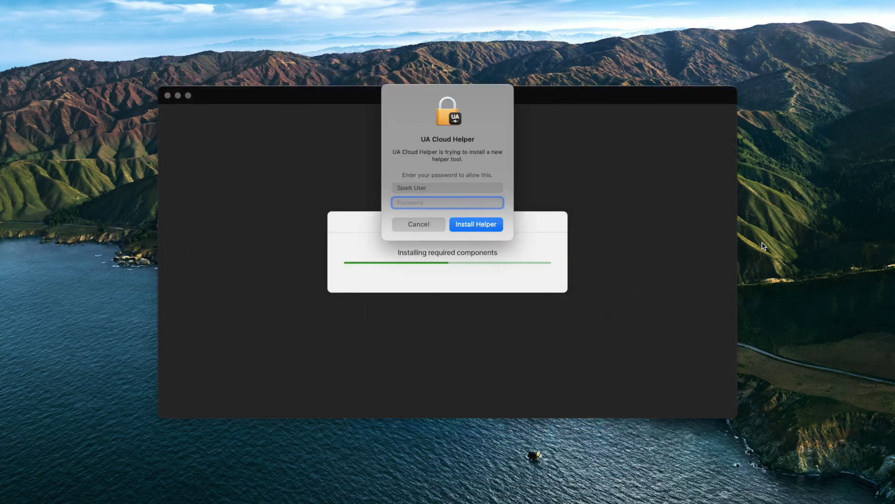
type("••••••••••")
key("Return")
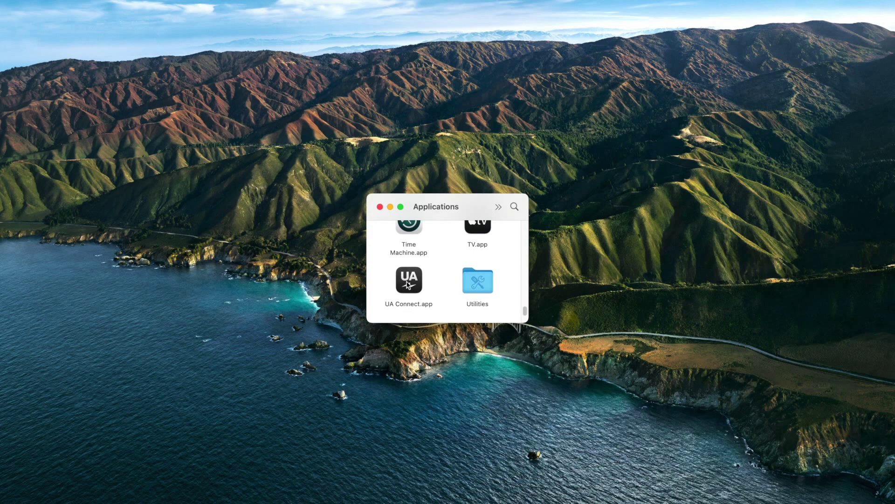
Step: Launch UA Connect, log in, begin UAD Spark setup and choose to create an iLok account
double_click(409, 282)
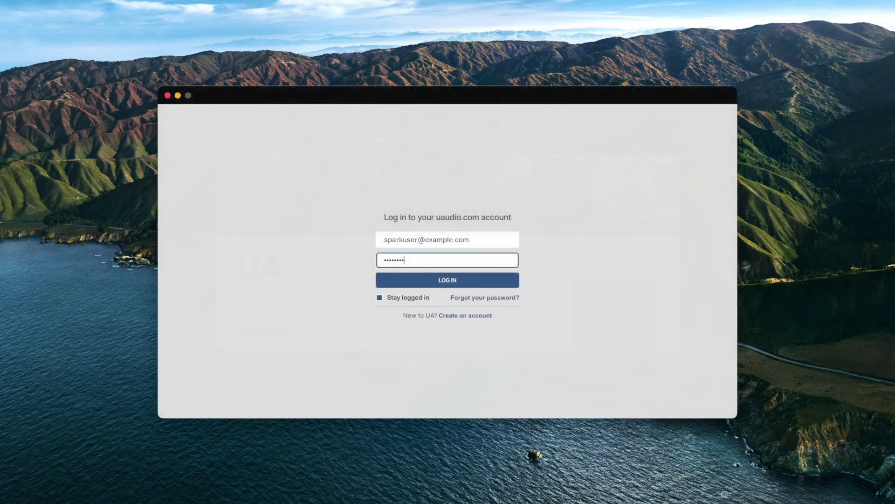
left_click(517, 284)
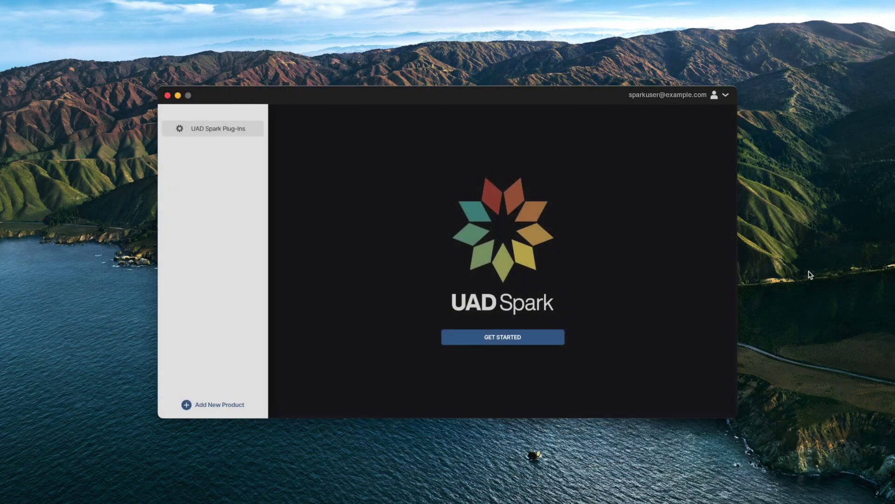
left_click(552, 339)
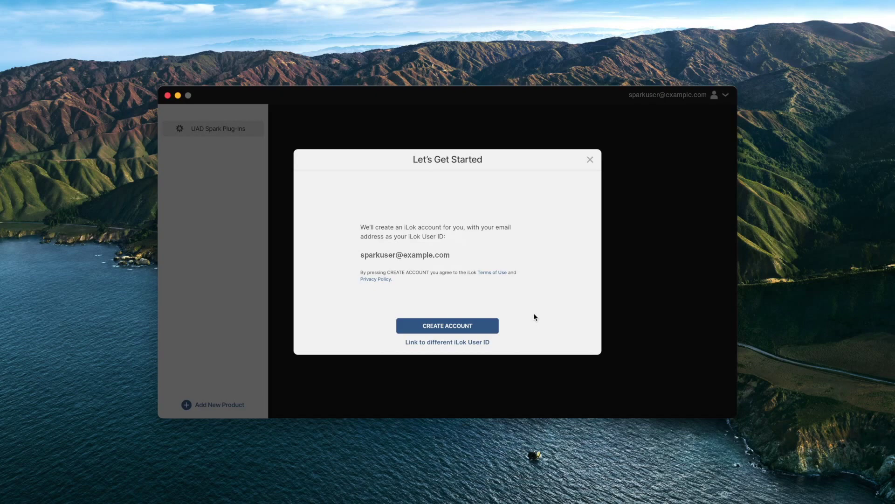
left_click(491, 328)
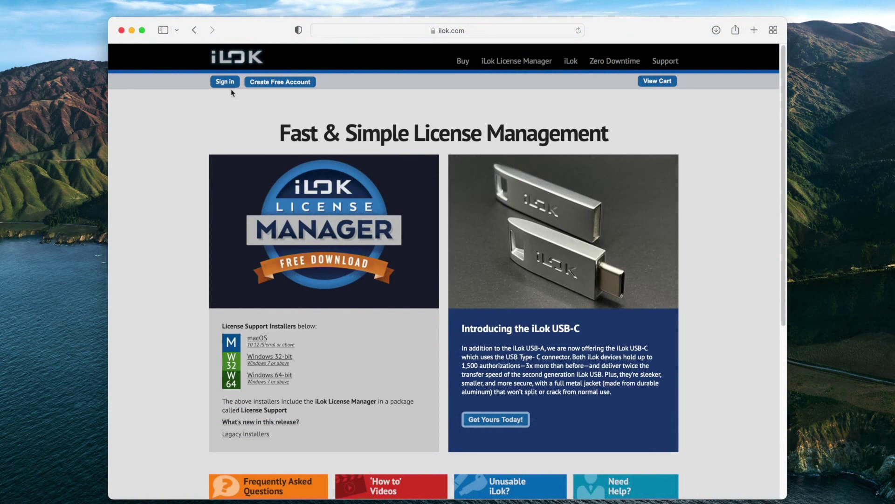
Step: From the iLok sign-in form, follow the forgotten-password link to the reset-password page
left_click(225, 83)
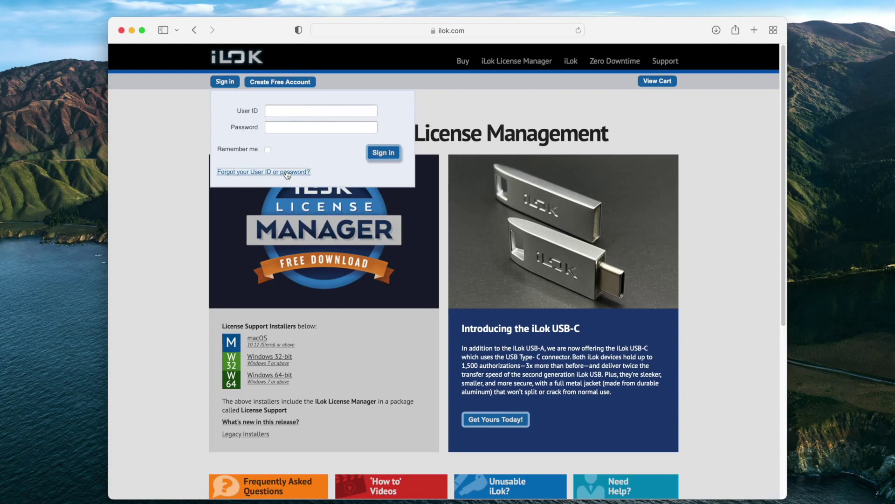
left_click(286, 172)
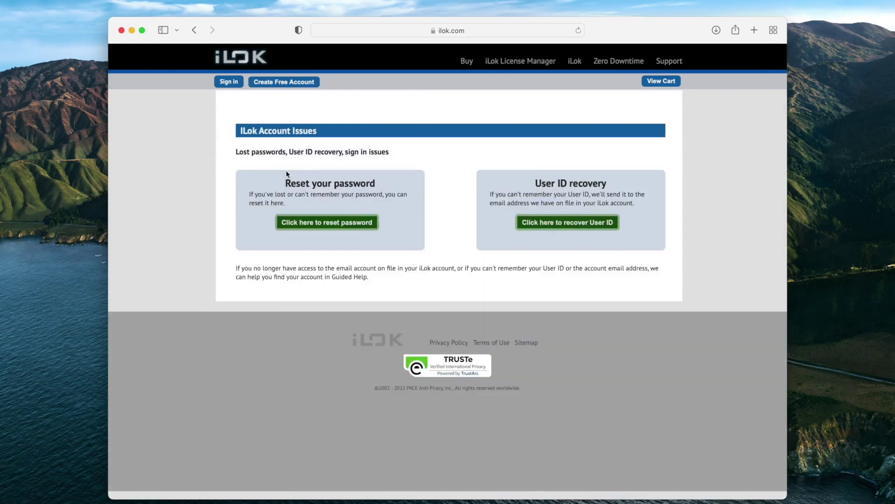
left_click(337, 223)
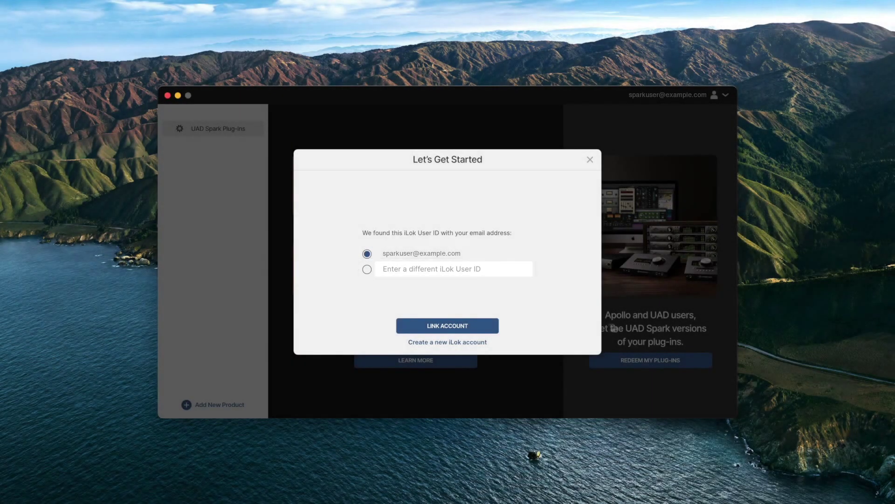
Step: Link the found iLok User ID and authorise Universal Audio access with the iLok password
left_click(495, 325)
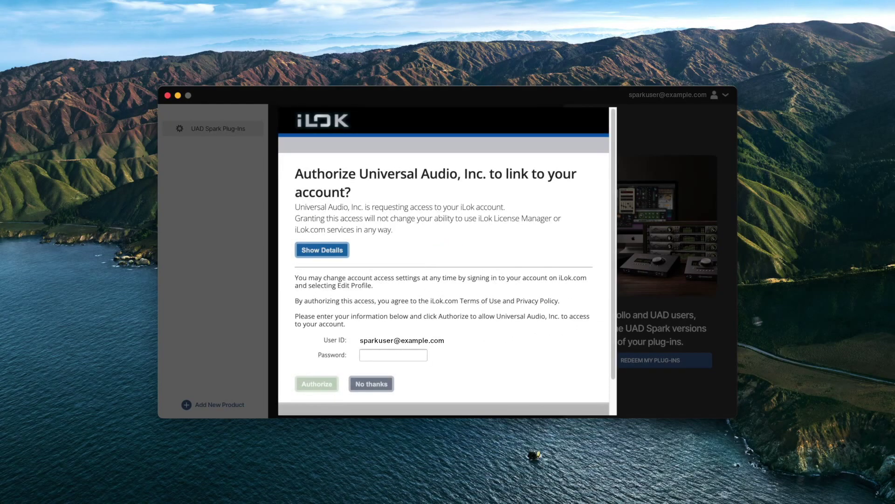
left_click(405, 356)
type("•••••")
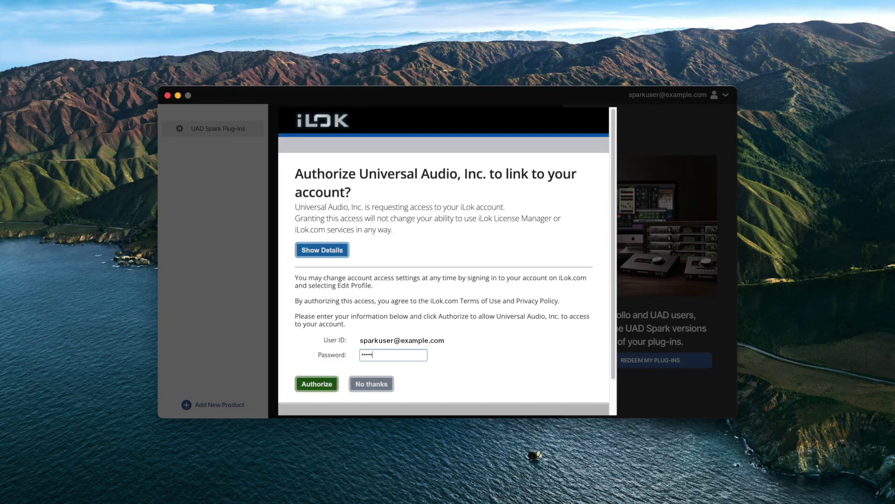
type("•••")
left_click(321, 387)
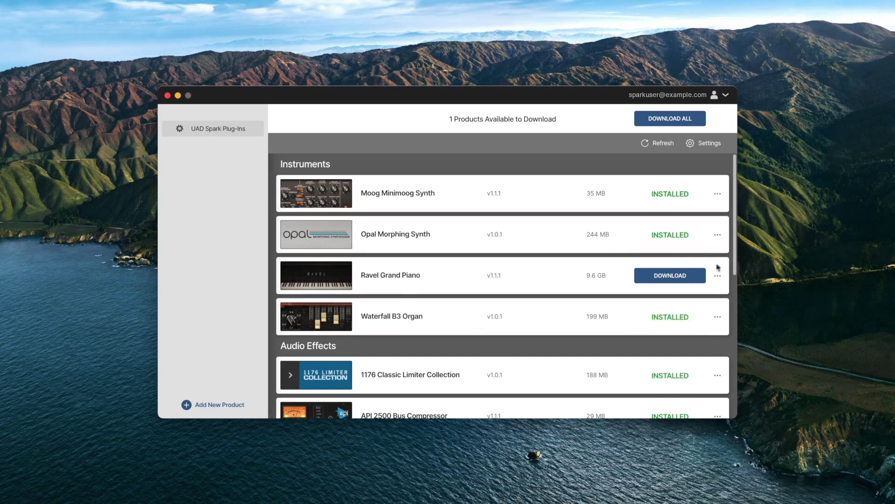
Step: Download the Ravel Grand Piano and install it onto Macintosh HD
left_click(701, 277)
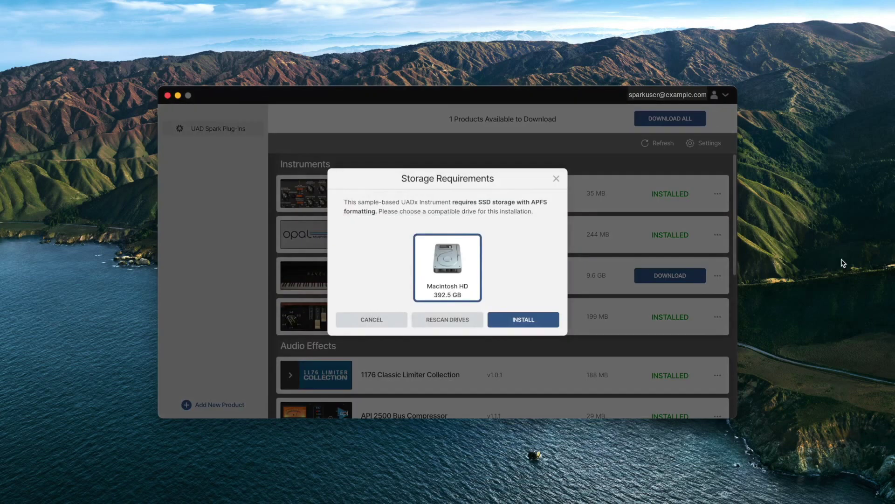
left_click(552, 323)
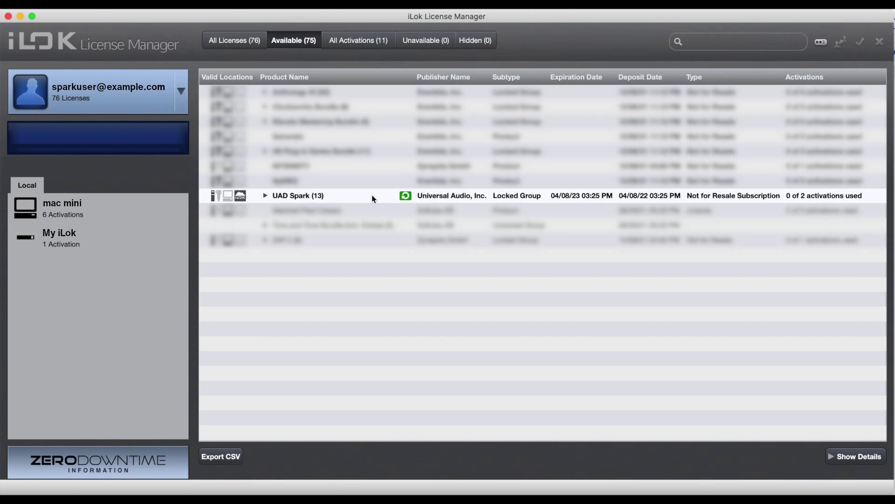
Step: Drag the UAD Spark (13) licenses onto My iLok and confirm the activation
left_click_drag(373, 197, 88, 238)
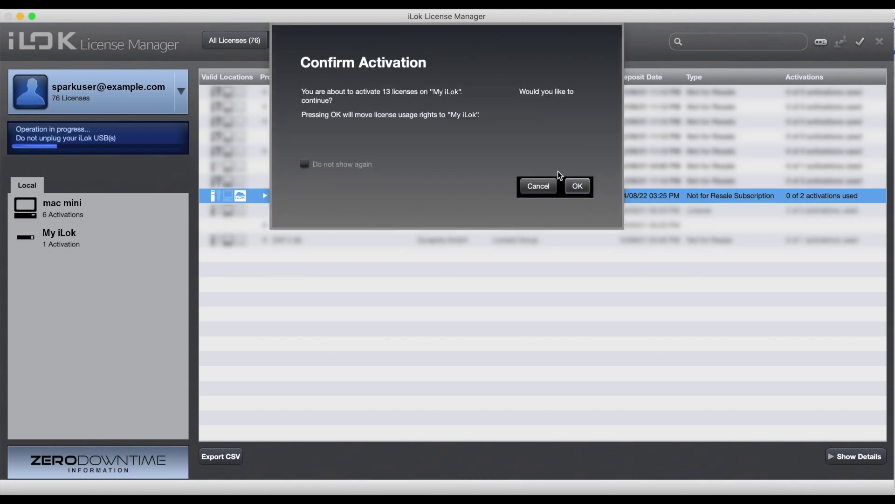
left_click(579, 186)
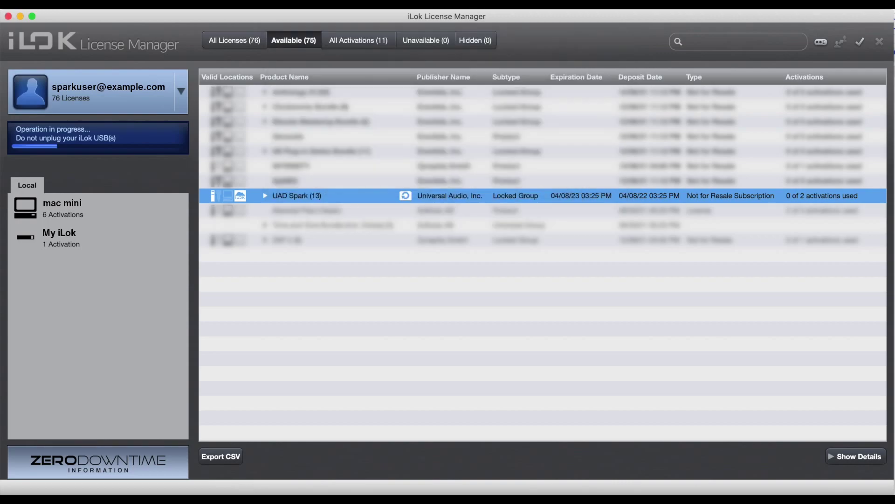